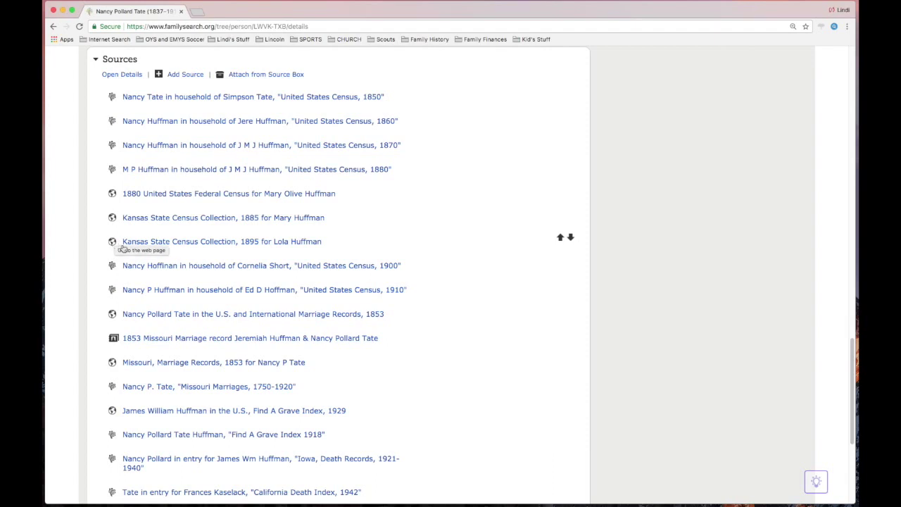
Expand the 1900 United States Census source and examine its indexed information and household list.
{"action": "left_click", "coordinate": [276, 266]}
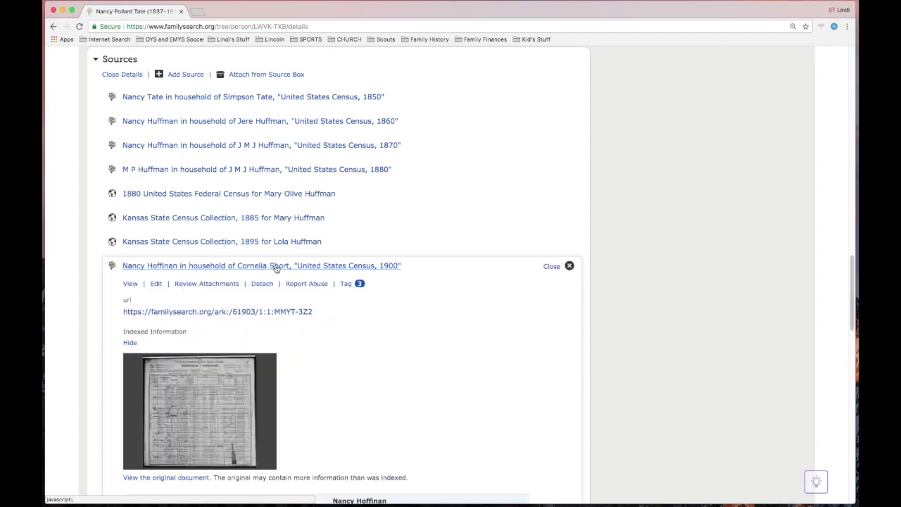
{"action": "scroll", "coordinate": [329, 341], "scroll_direction": "down", "scroll_amount": 1}
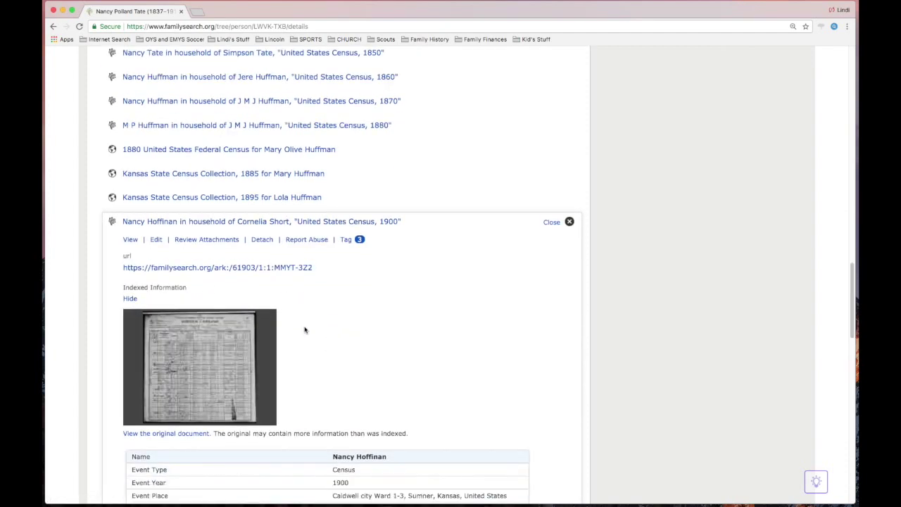
{"action": "scroll", "coordinate": [235, 343], "scroll_direction": "down", "scroll_amount": 5}
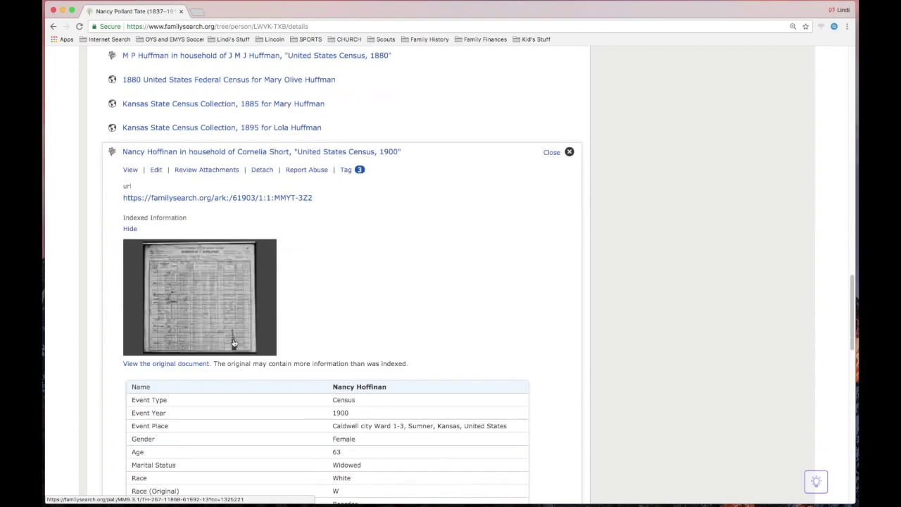
{"action": "scroll", "coordinate": [243, 394], "scroll_direction": "down", "scroll_amount": 5}
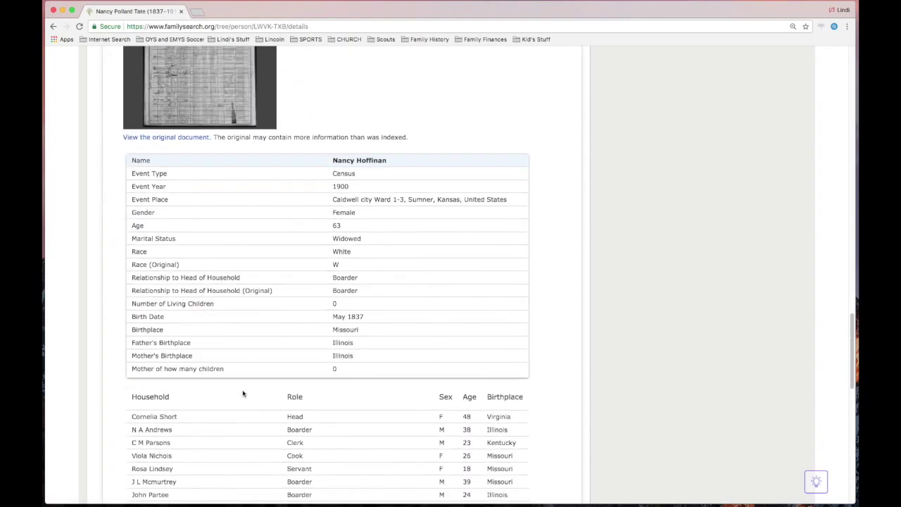
{"action": "scroll", "coordinate": [244, 392], "scroll_direction": "down", "scroll_amount": 1}
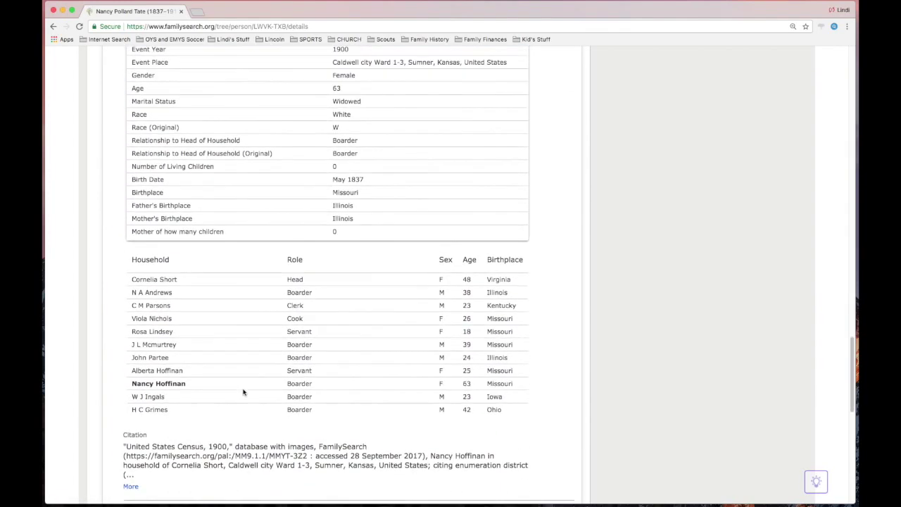
{"action": "scroll", "coordinate": [244, 391], "scroll_direction": "up", "scroll_amount": 10}
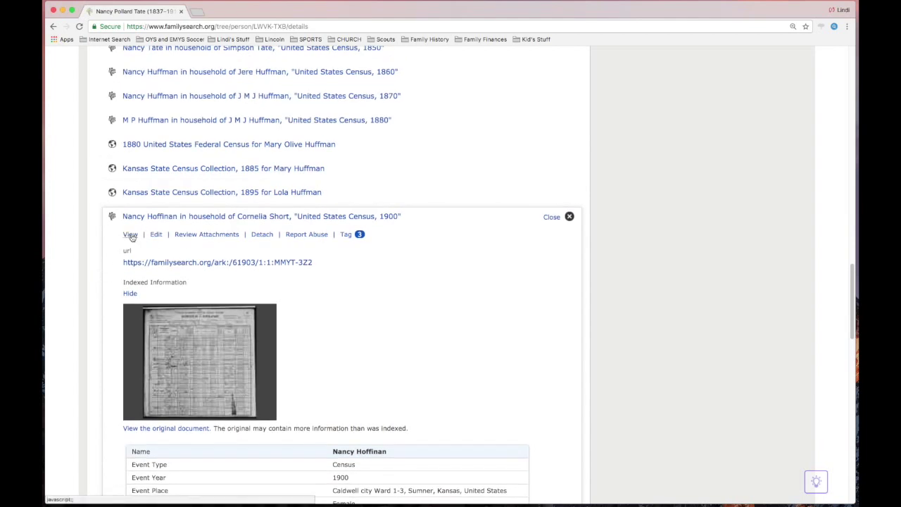
View the full source page of the 1900 census record, and return to the person's list of sources.
{"action": "left_click", "coordinate": [131, 235]}
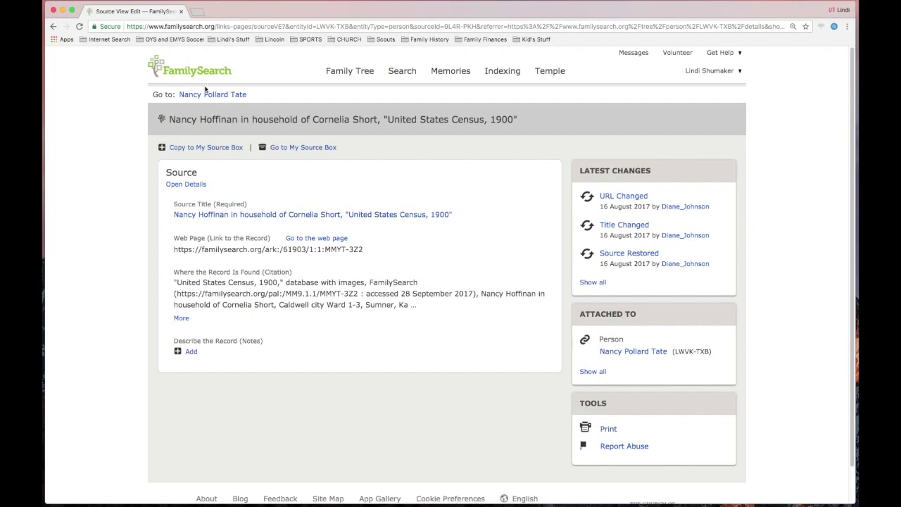
{"action": "left_click", "coordinate": [53, 27]}
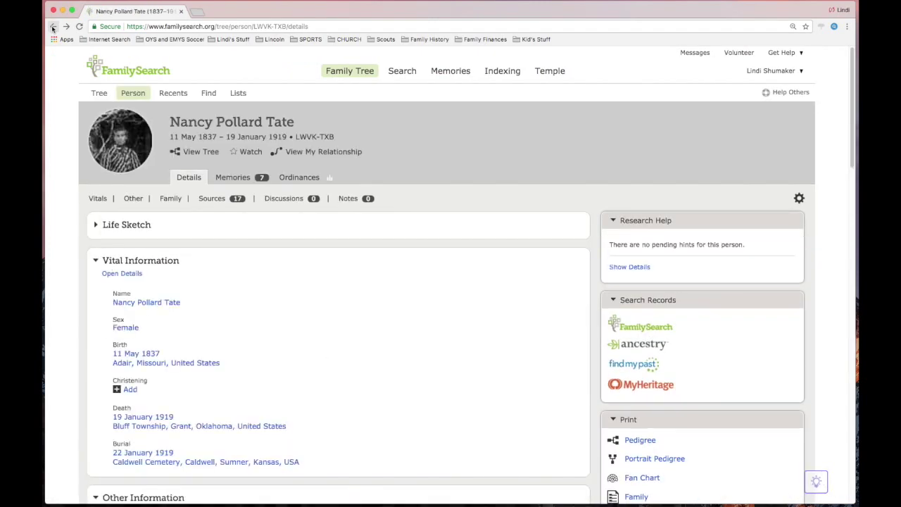
{"action": "left_click", "coordinate": [212, 199]}
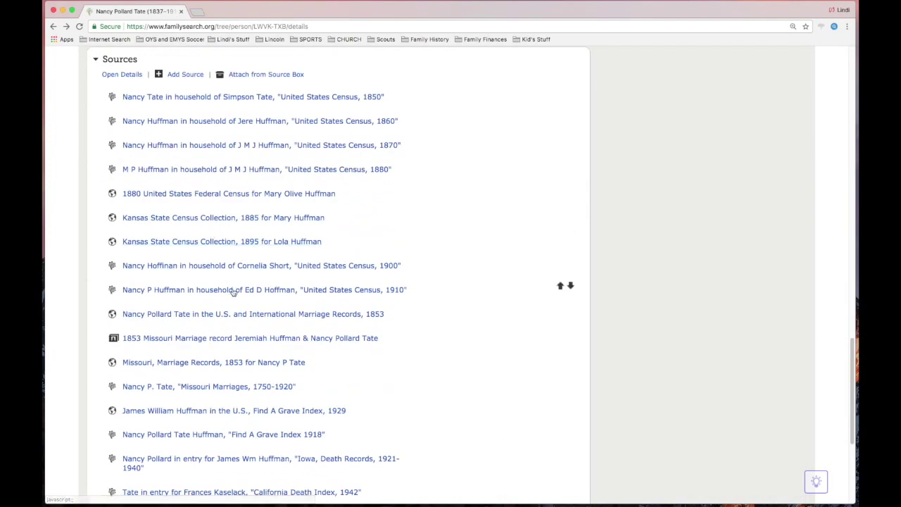
Open the 1900 census source for editing, examine its title, citation, notes and change reason fields, and cancel without saving.
{"action": "left_click", "coordinate": [232, 268]}
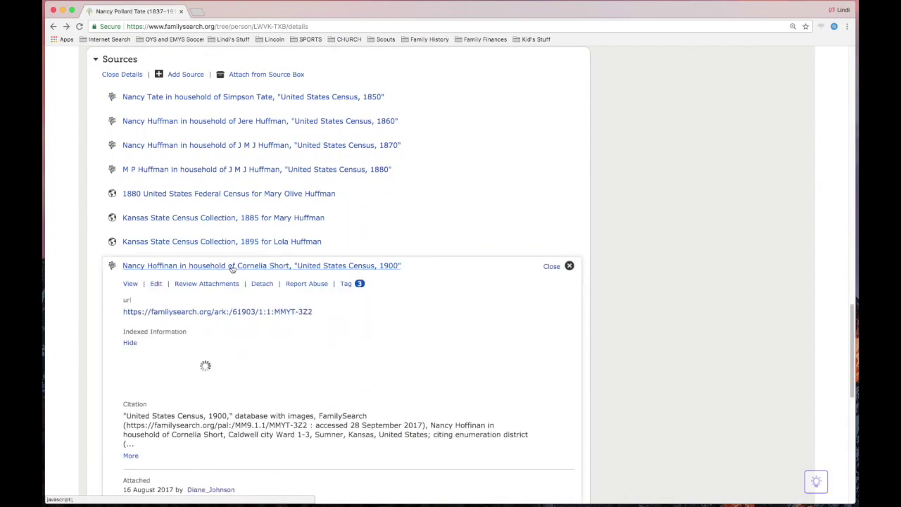
{"action": "left_click", "coordinate": [157, 284]}
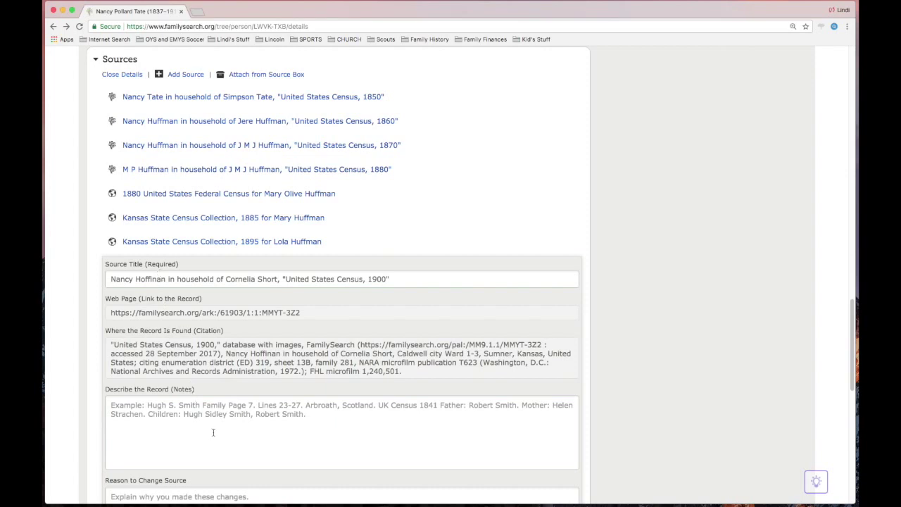
{"action": "scroll", "coordinate": [223, 427], "scroll_direction": "down", "scroll_amount": 1}
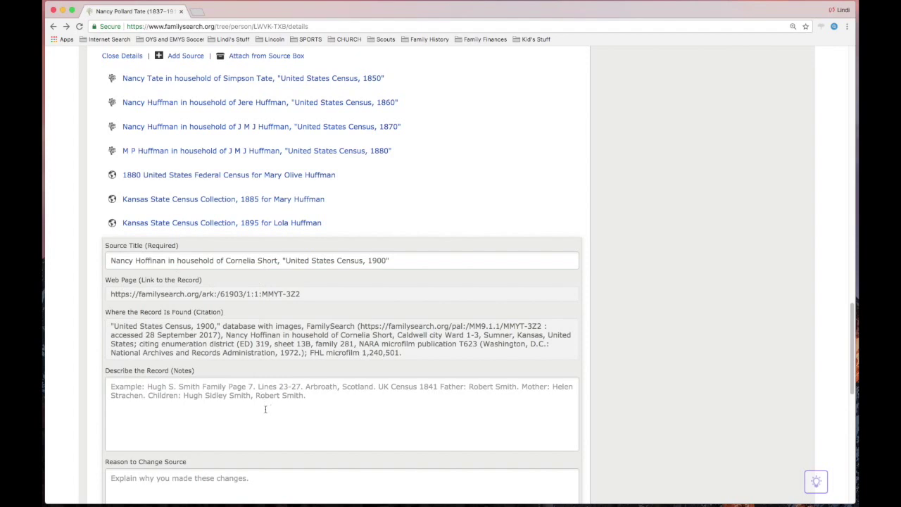
{"action": "scroll", "coordinate": [265, 409], "scroll_direction": "down", "scroll_amount": 3}
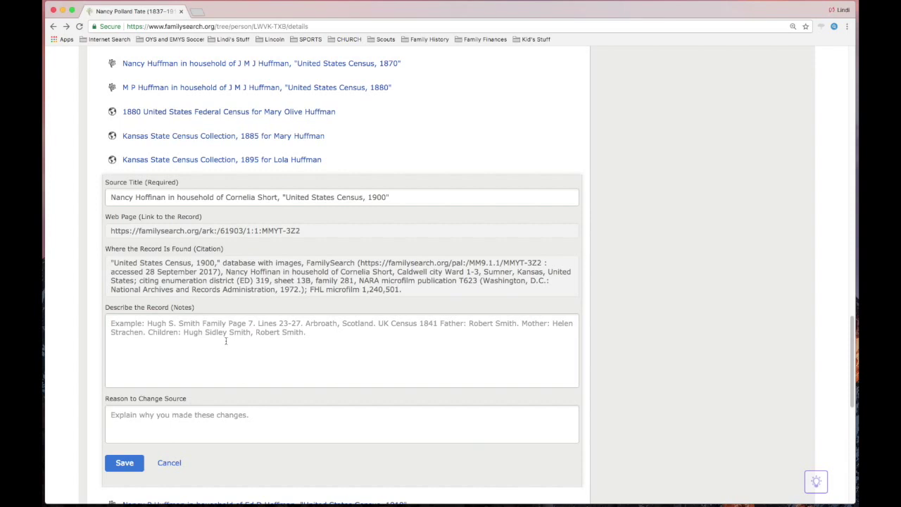
{"action": "left_click", "coordinate": [169, 462]}
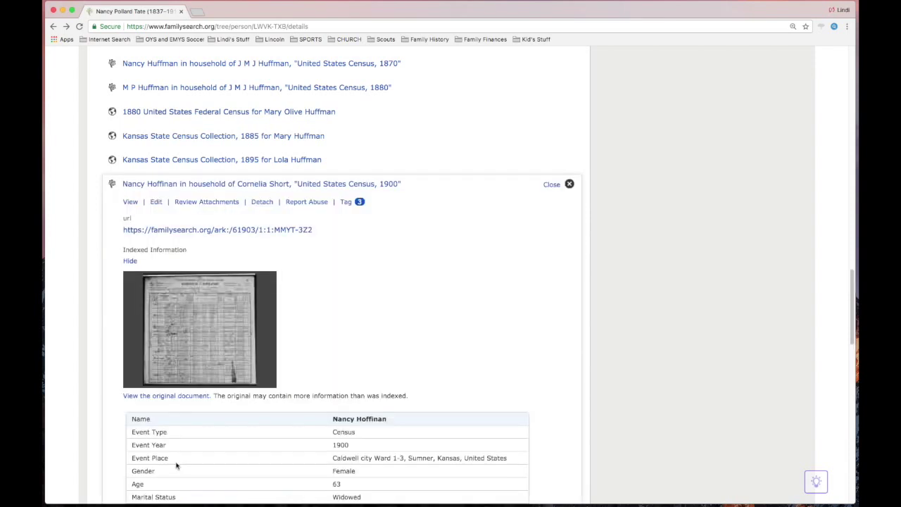
Review the 1900 census source's attachments, inspect the detach form for the person of record, and cancel it.
{"action": "left_click", "coordinate": [197, 203]}
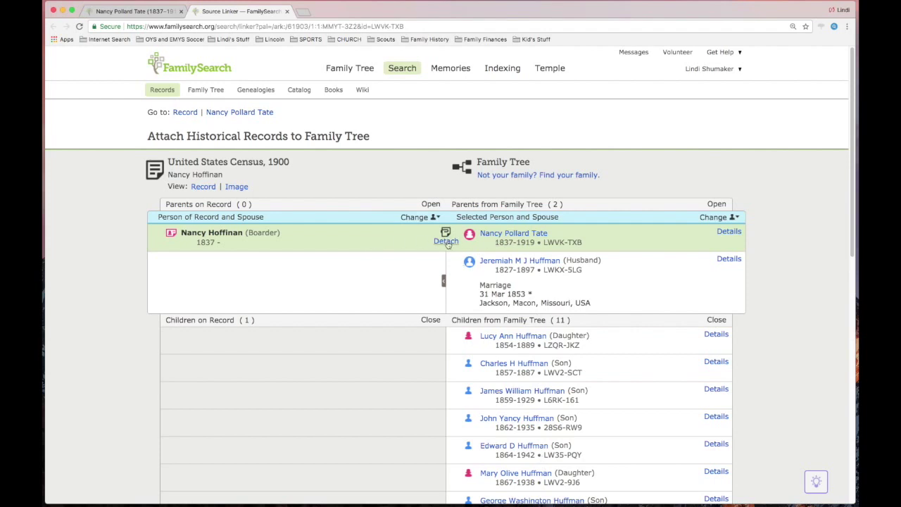
{"action": "left_click", "coordinate": [446, 242]}
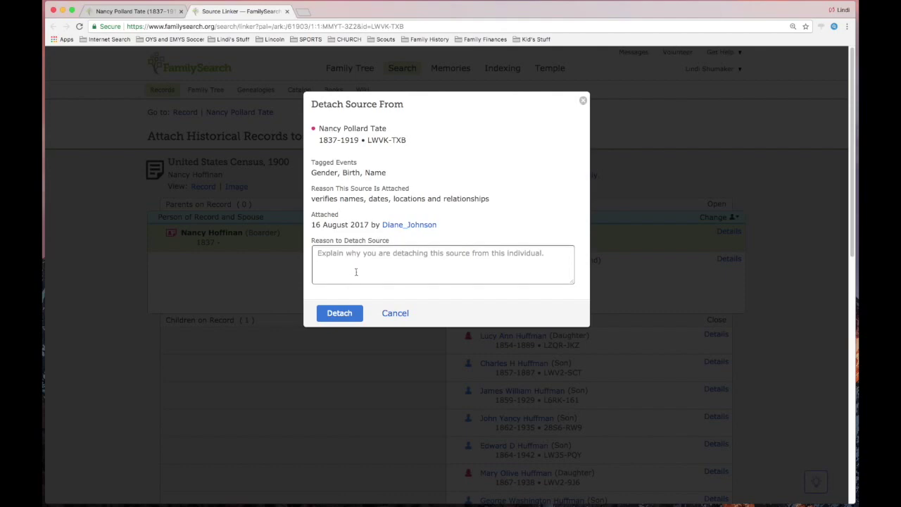
{"action": "left_click", "coordinate": [394, 313]}
Examine the children and other household members on the 1900 census record, and close the source linker.
{"action": "scroll", "coordinate": [394, 315], "scroll_direction": "down", "scroll_amount": 5}
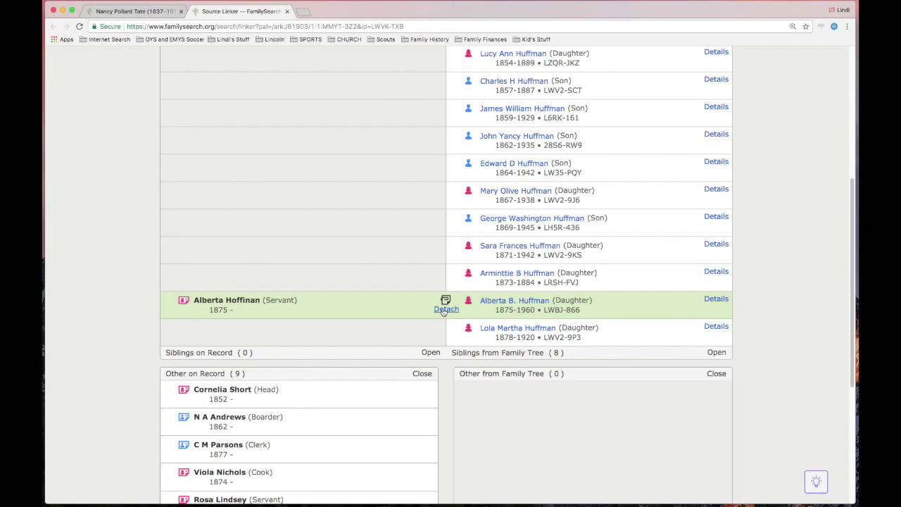
{"action": "scroll", "coordinate": [409, 355], "scroll_direction": "down", "scroll_amount": 3}
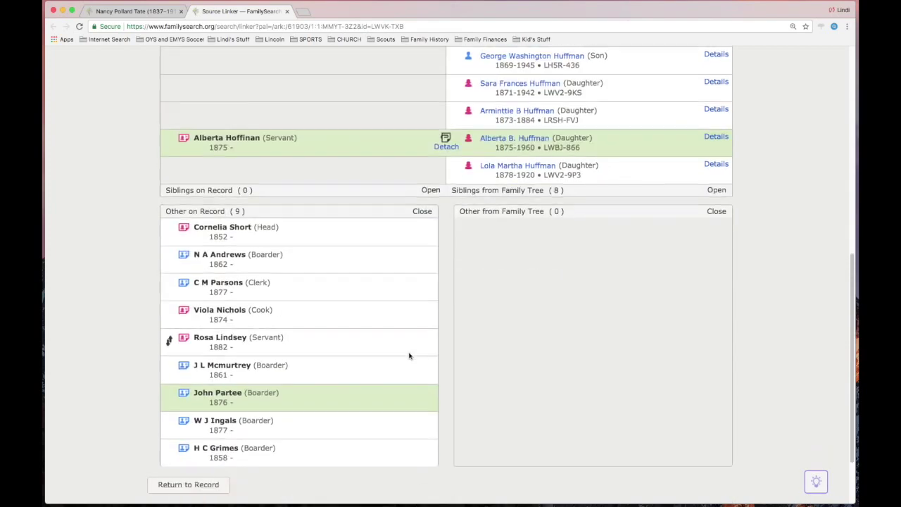
{"action": "scroll", "coordinate": [409, 355], "scroll_direction": "down", "scroll_amount": 2}
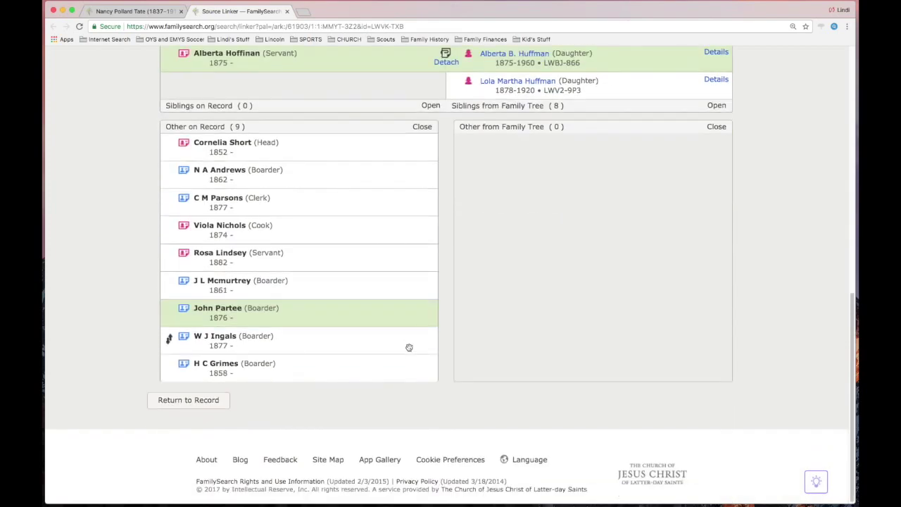
{"action": "scroll", "coordinate": [408, 345], "scroll_direction": "up", "scroll_amount": 9}
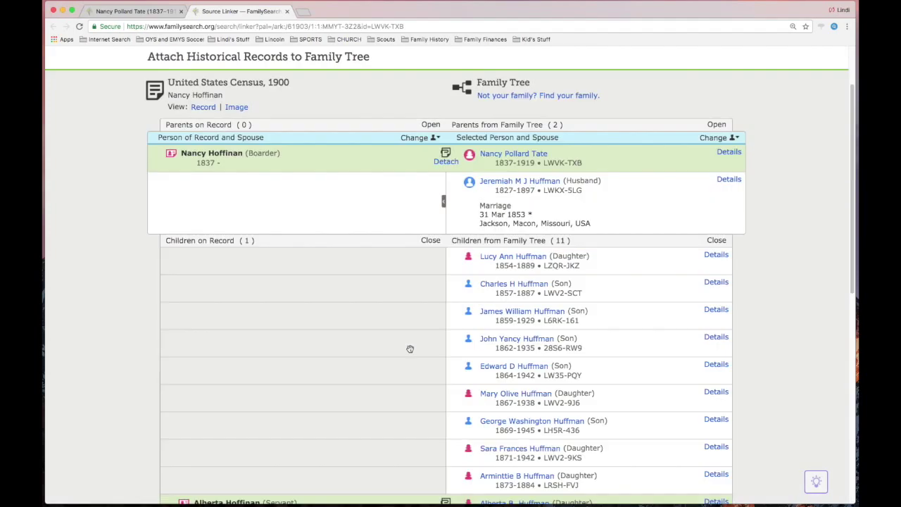
{"action": "left_click", "coordinate": [288, 13]}
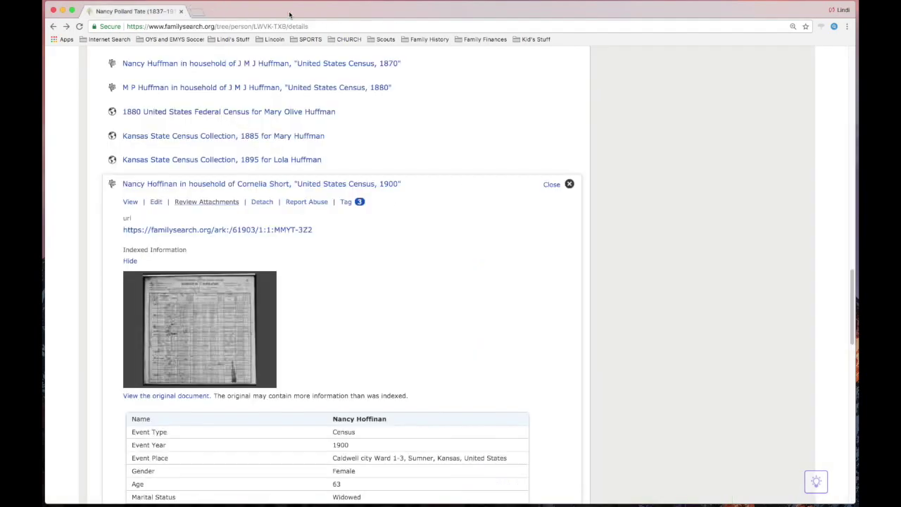
Inspect the Detach Source and Report Abuse forms of the 1900 census source, cancelling each one.
{"action": "left_click", "coordinate": [268, 204]}
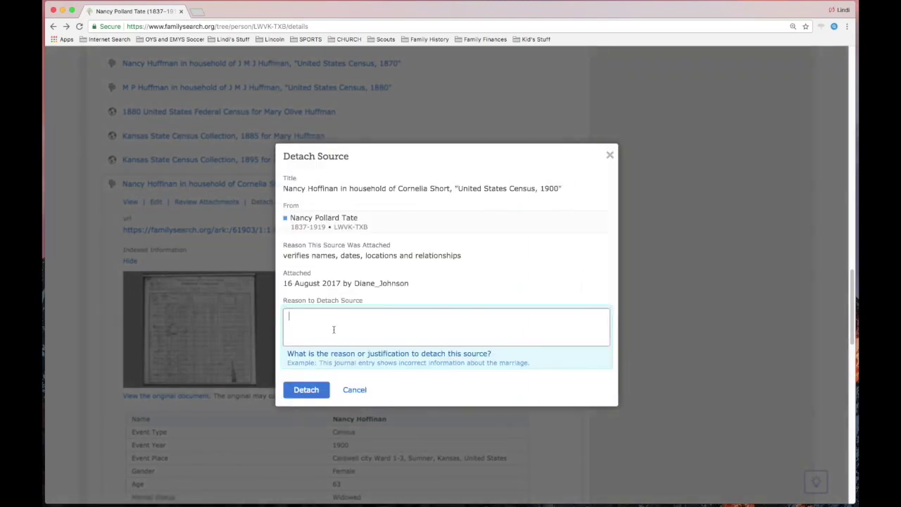
{"action": "left_click", "coordinate": [356, 389]}
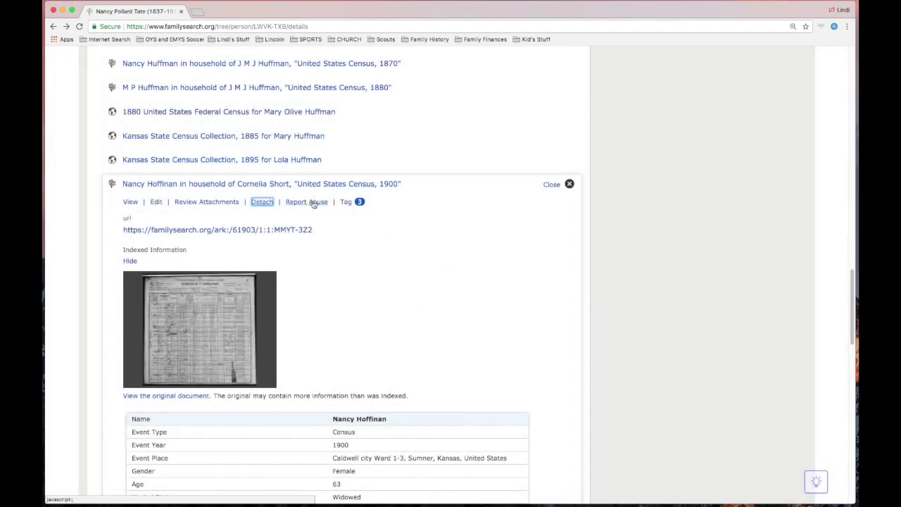
{"action": "left_click", "coordinate": [312, 202]}
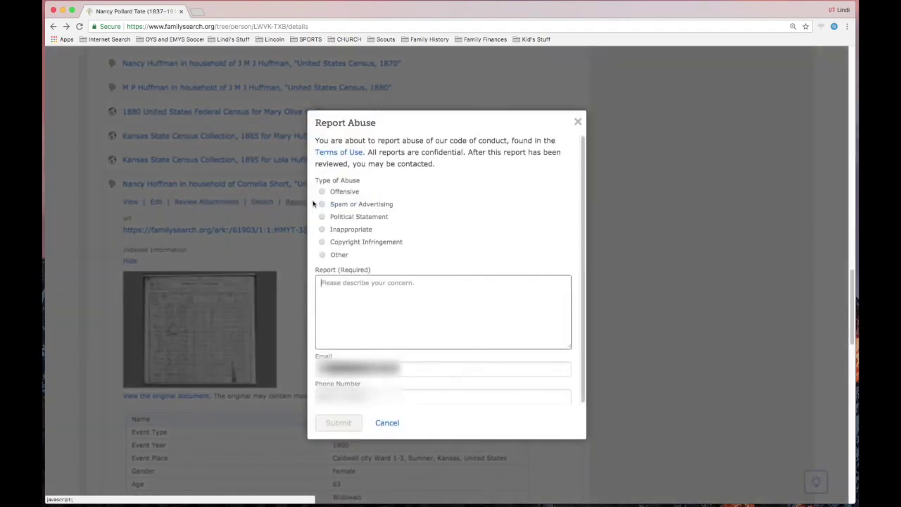
{"action": "left_click", "coordinate": [387, 423]}
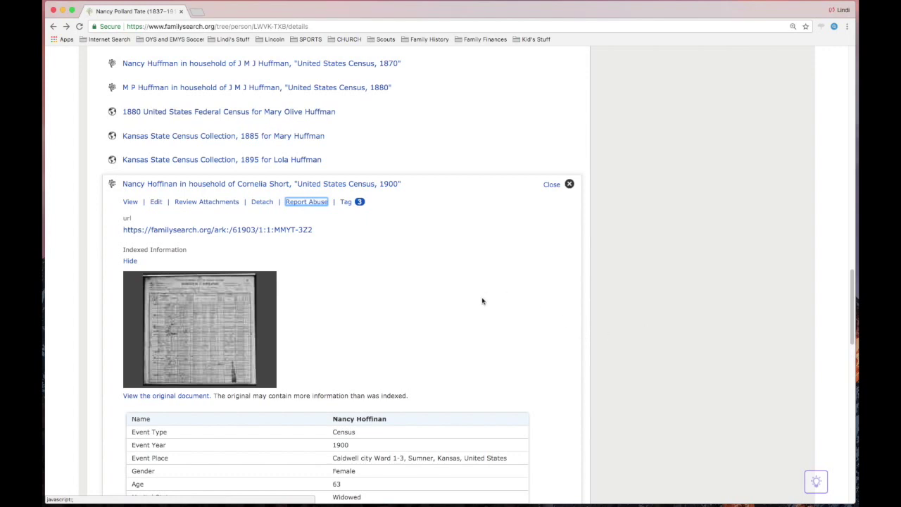
Show which vital events the 1900 census source is tagged to.
{"action": "left_click", "coordinate": [347, 203]}
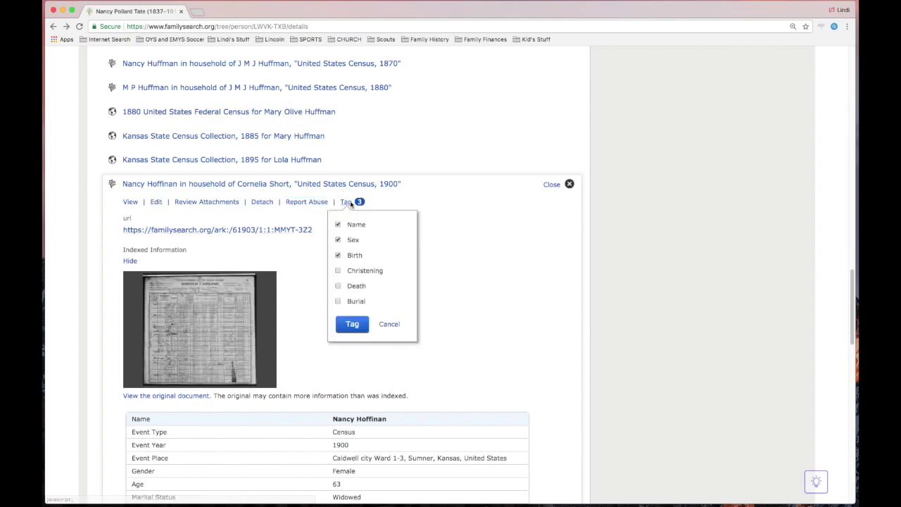
{"action": "scroll", "coordinate": [373, 183], "scroll_direction": "up", "scroll_amount": 1}
Examine the sources tagged to the Name and Birth entries in Vital Information, closing each entry's details.
{"action": "scroll", "coordinate": [372, 183], "scroll_direction": "up", "scroll_amount": 20}
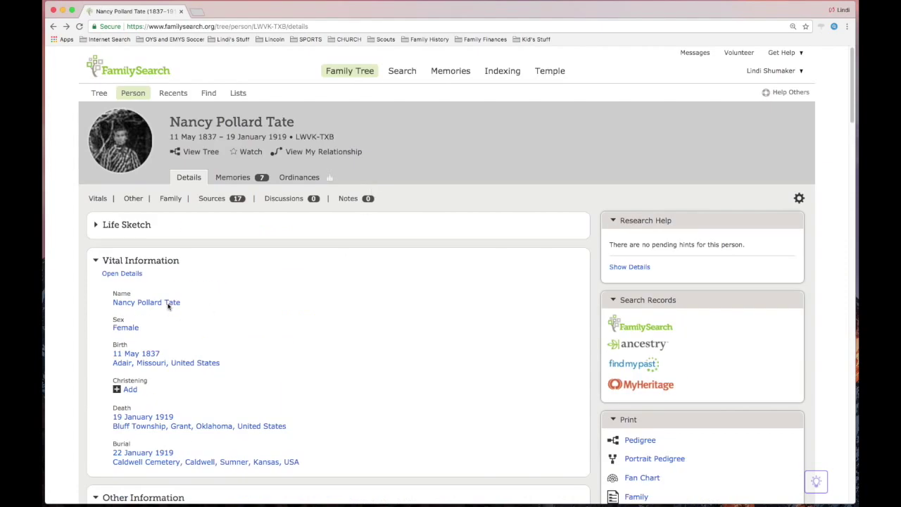
{"action": "left_click", "coordinate": [172, 303]}
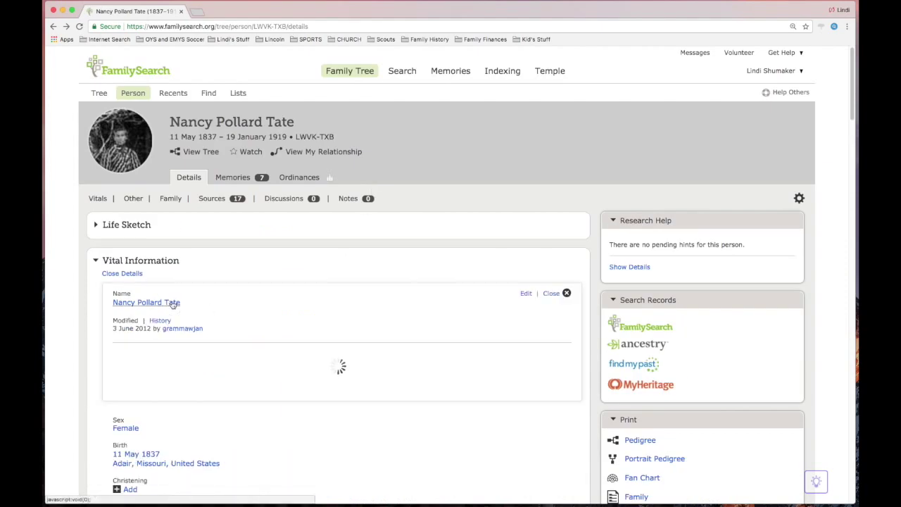
{"action": "scroll", "coordinate": [283, 343], "scroll_direction": "down", "scroll_amount": 3}
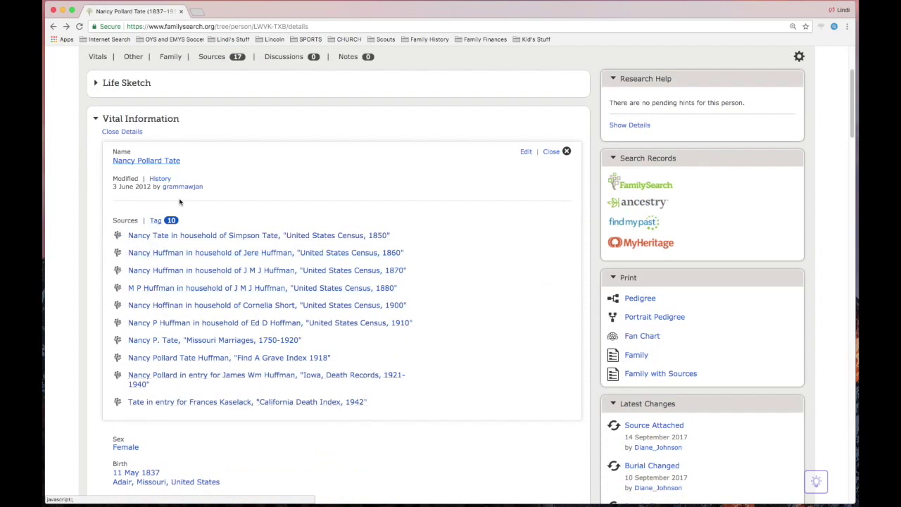
{"action": "left_click", "coordinate": [550, 152]}
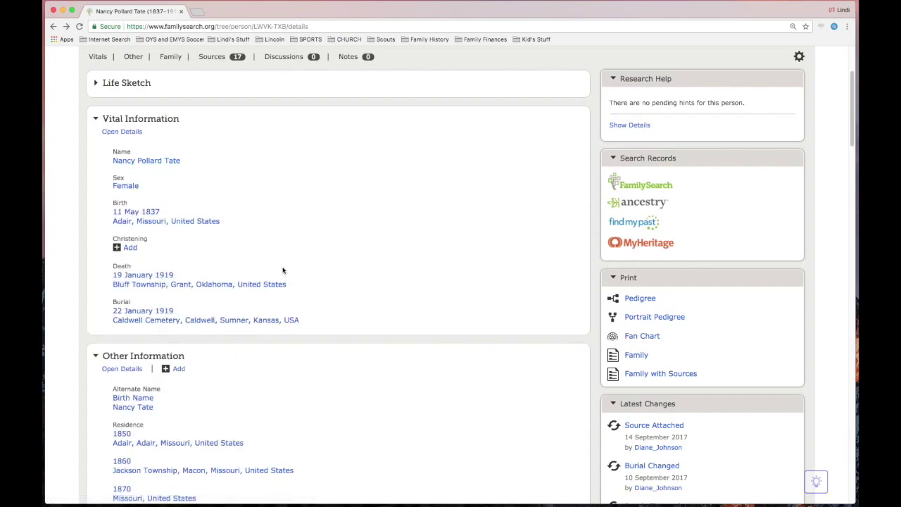
{"action": "left_click", "coordinate": [150, 222]}
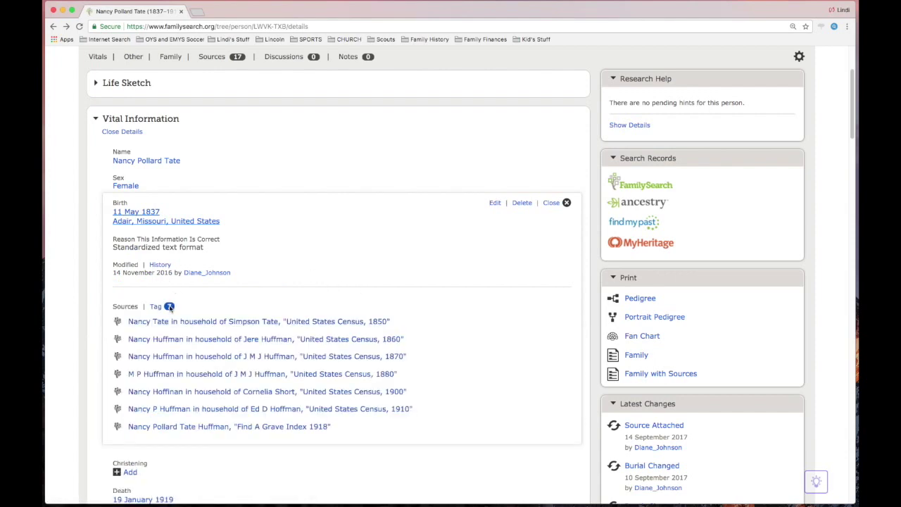
{"action": "left_click", "coordinate": [553, 202]}
Return to the 1900 census source, review its tag options again, and cancel without changing them.
{"action": "scroll", "coordinate": [426, 287], "scroll_direction": "down", "scroll_amount": 6}
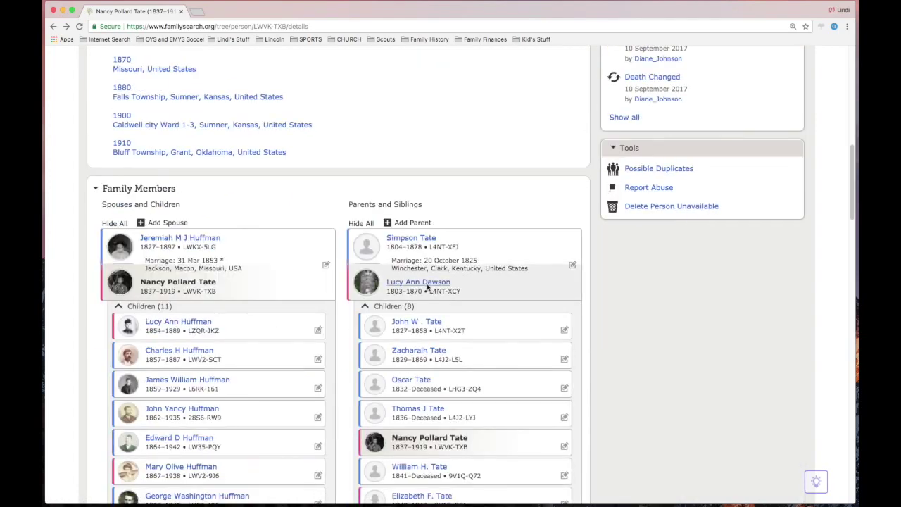
{"action": "scroll", "coordinate": [427, 286], "scroll_direction": "down", "scroll_amount": 15}
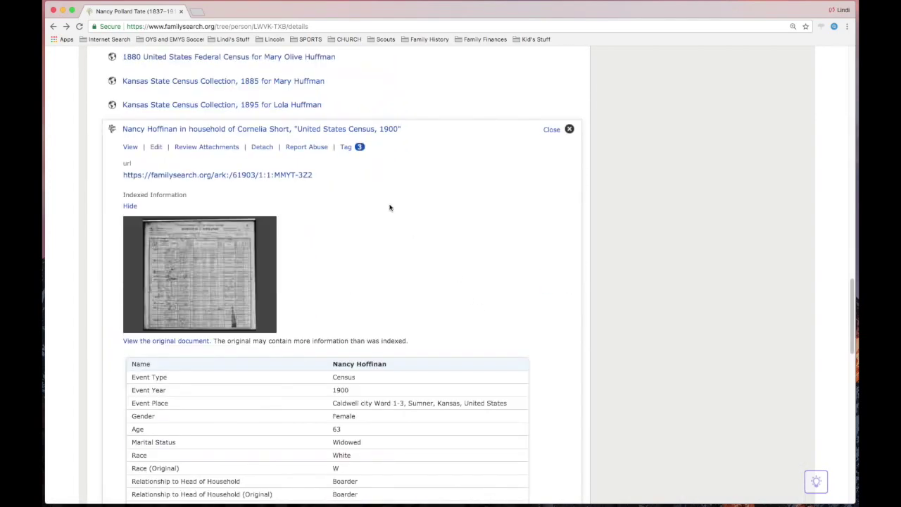
{"action": "left_click", "coordinate": [345, 147]}
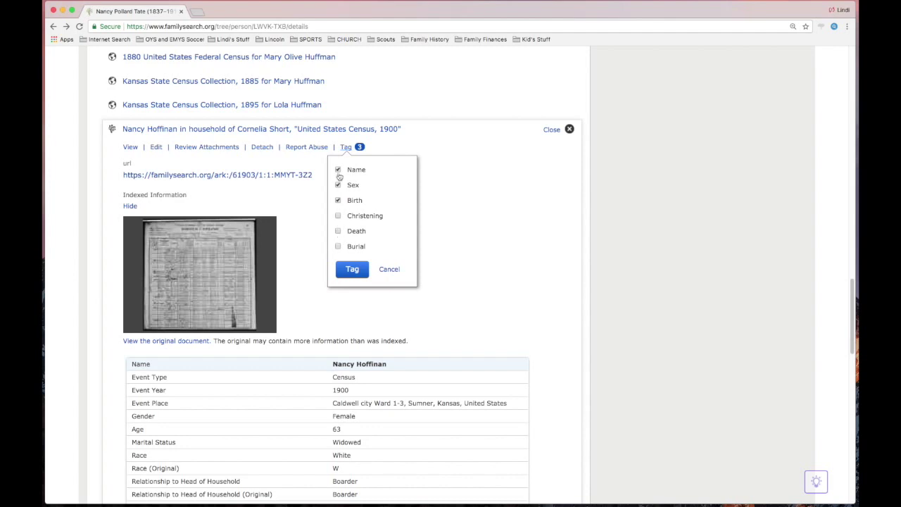
{"action": "left_click", "coordinate": [389, 270]}
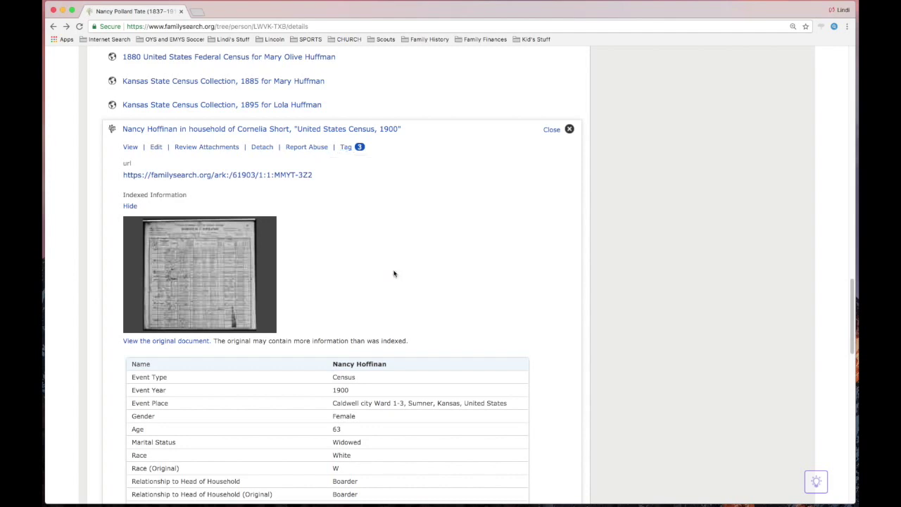
Review the indexed record linked from the 1900 census source, including its household list, and open the head of household's record.
{"action": "left_click", "coordinate": [258, 176]}
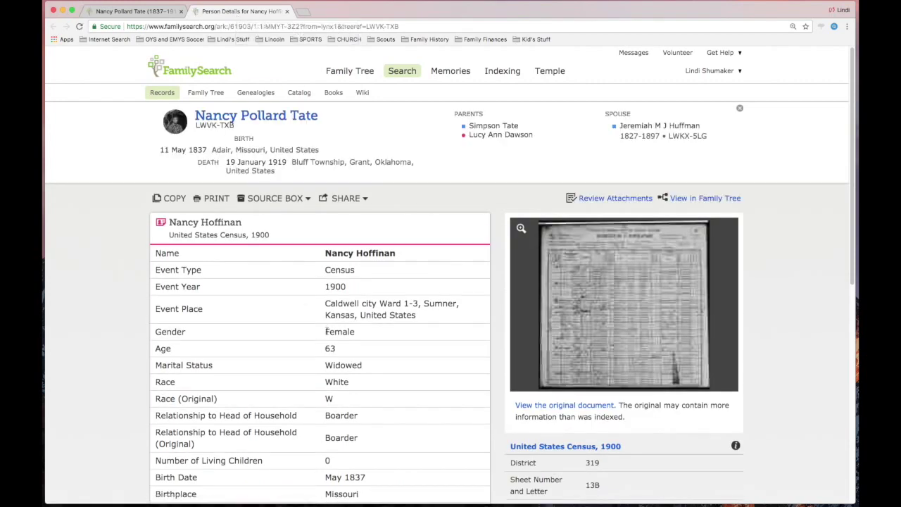
{"action": "scroll", "coordinate": [329, 332], "scroll_direction": "down", "scroll_amount": 5}
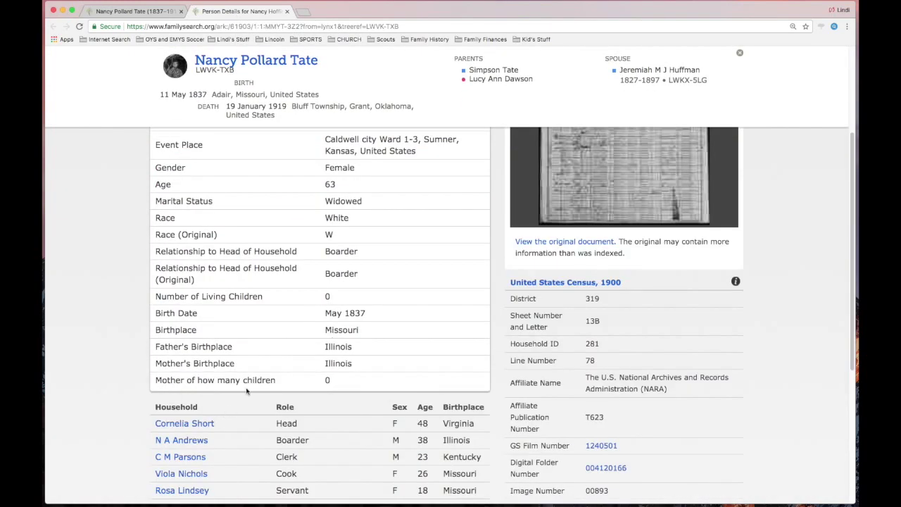
{"action": "scroll", "coordinate": [258, 381], "scroll_direction": "down", "scroll_amount": 3}
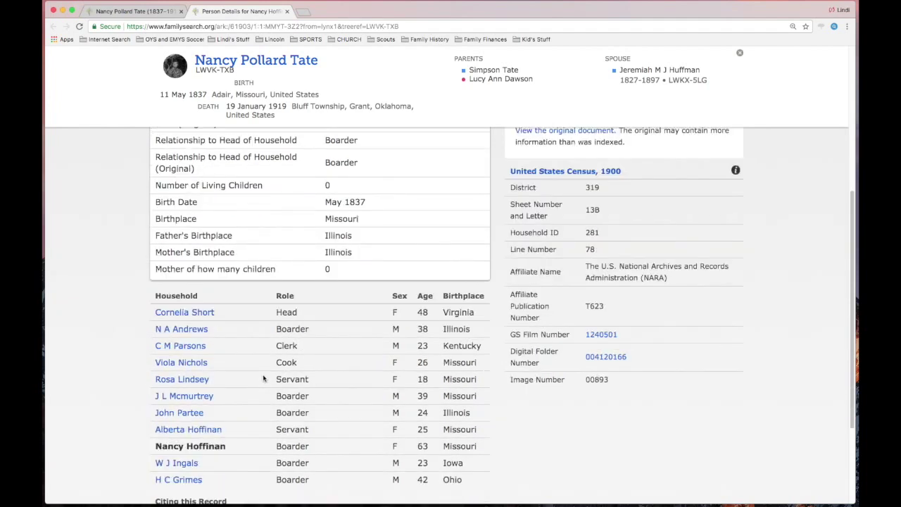
{"action": "left_click", "coordinate": [194, 314]}
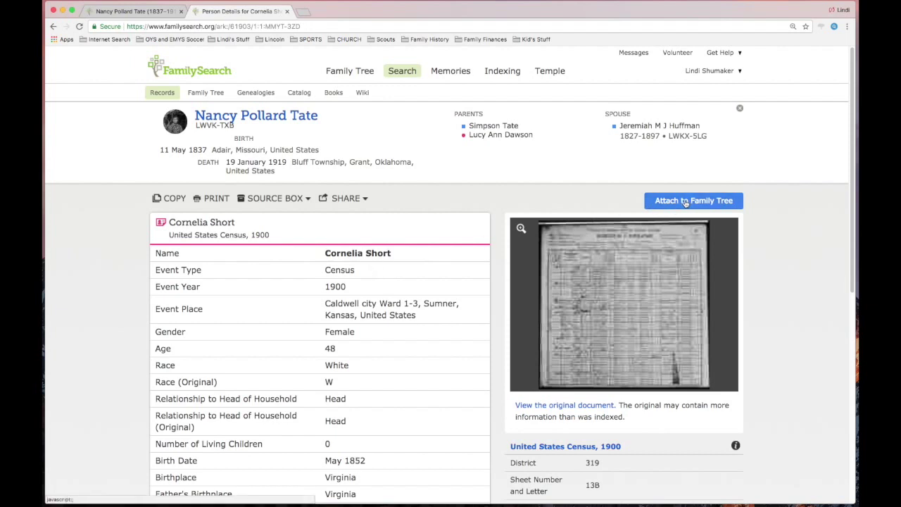
Enlarge the original census page, examine the household's handwritten entries and the families listed below it, and close the image.
{"action": "left_click", "coordinate": [610, 302]}
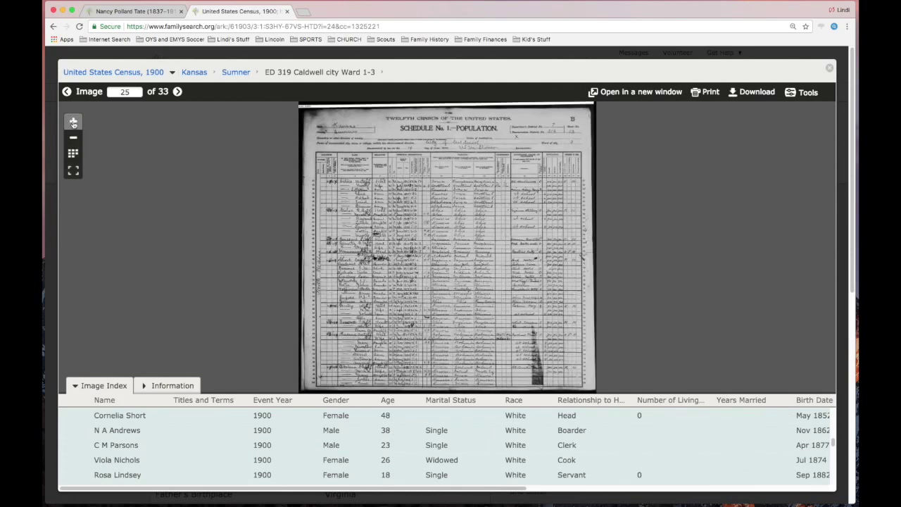
{"action": "left_click", "coordinate": [73, 121]}
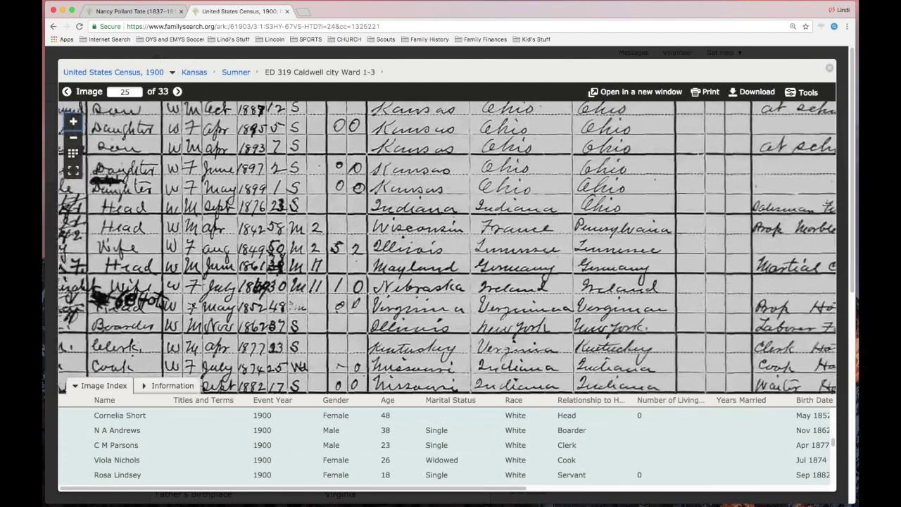
{"action": "left_click_drag", "start_coordinate": [156, 336], "coordinate": [264, 327]}
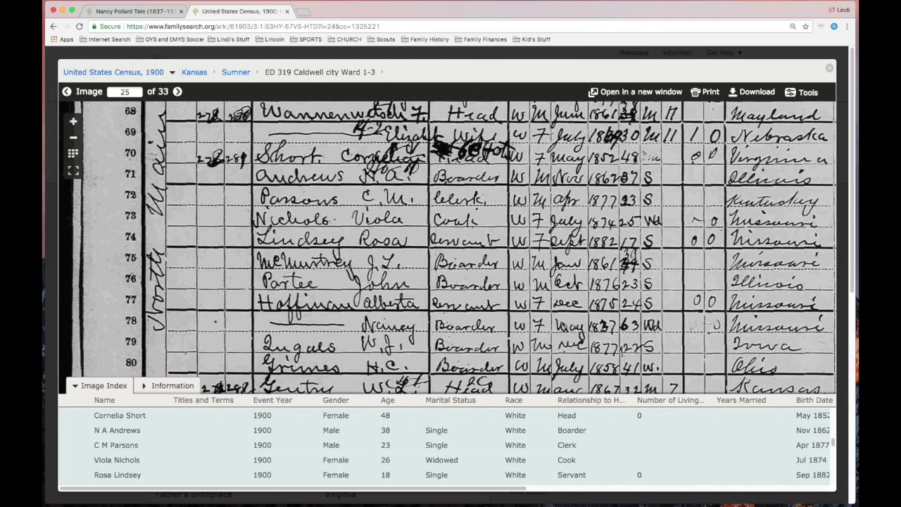
{"action": "left_click_drag", "start_coordinate": [559, 335], "coordinate": [517, 331]}
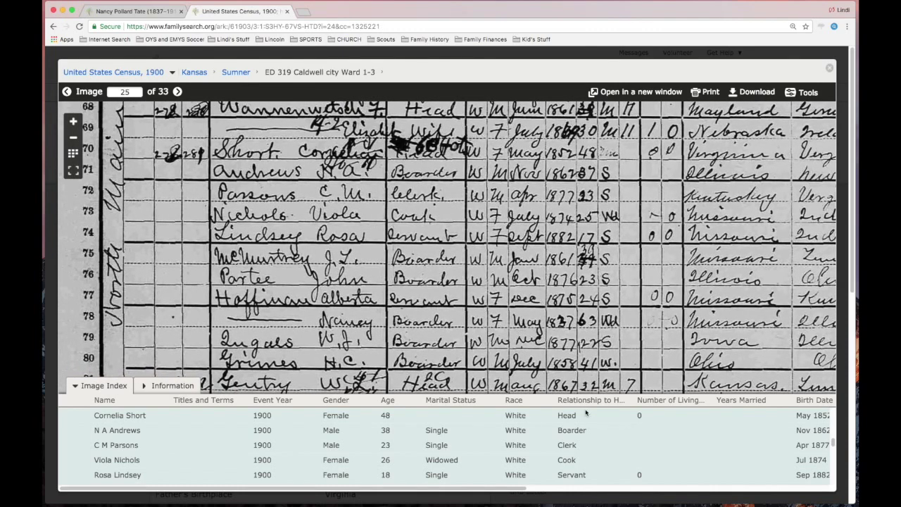
{"action": "left_click_drag", "start_coordinate": [655, 363], "coordinate": [617, 312]}
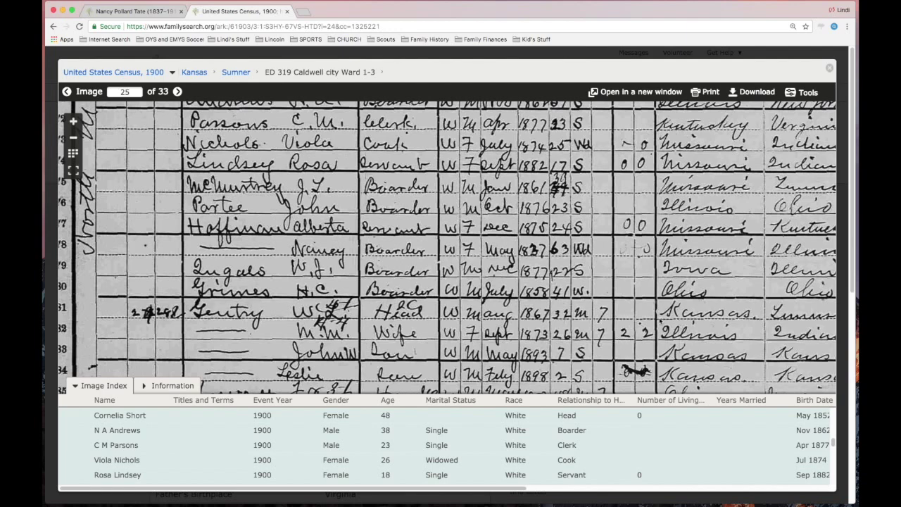
{"action": "scroll", "coordinate": [626, 359], "scroll_direction": "down", "scroll_amount": 5}
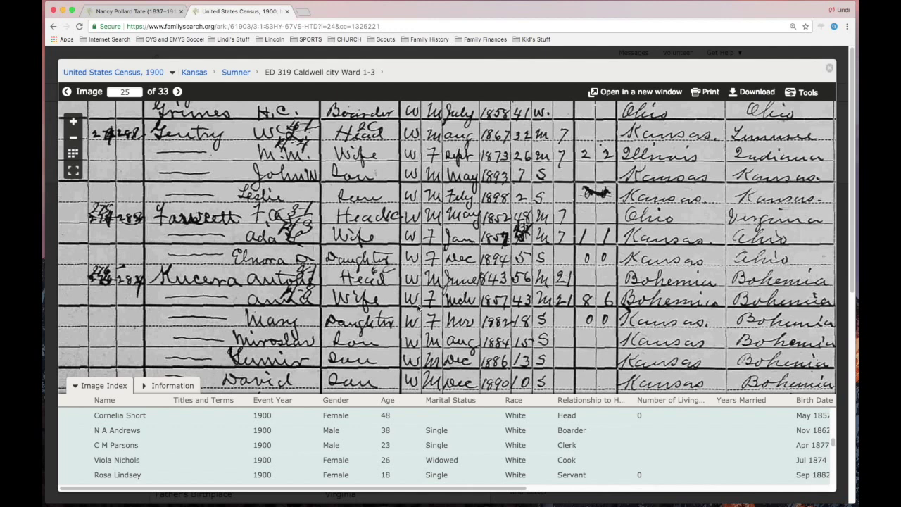
{"action": "left_click", "coordinate": [288, 12]}
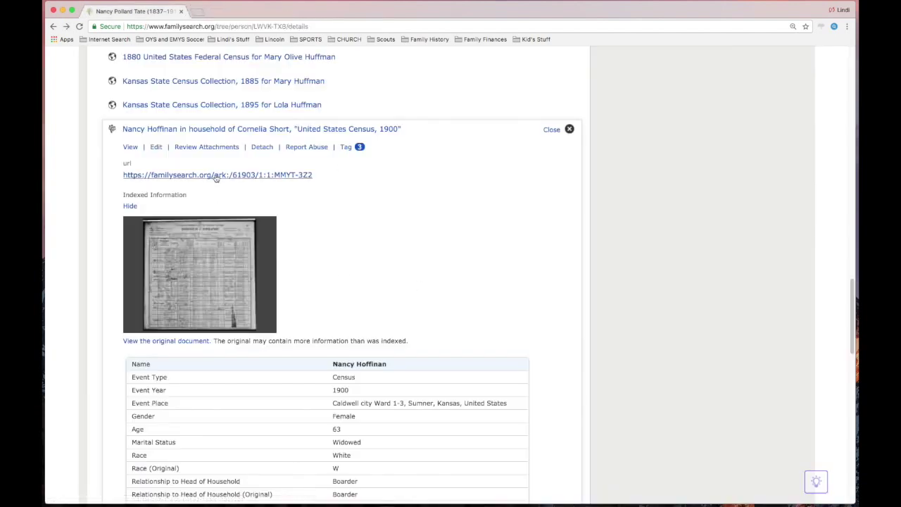
View the census image from the 1900 source's thumbnail, close both the image and the source entry, and return to Vital Information.
{"action": "left_click", "coordinate": [215, 288]}
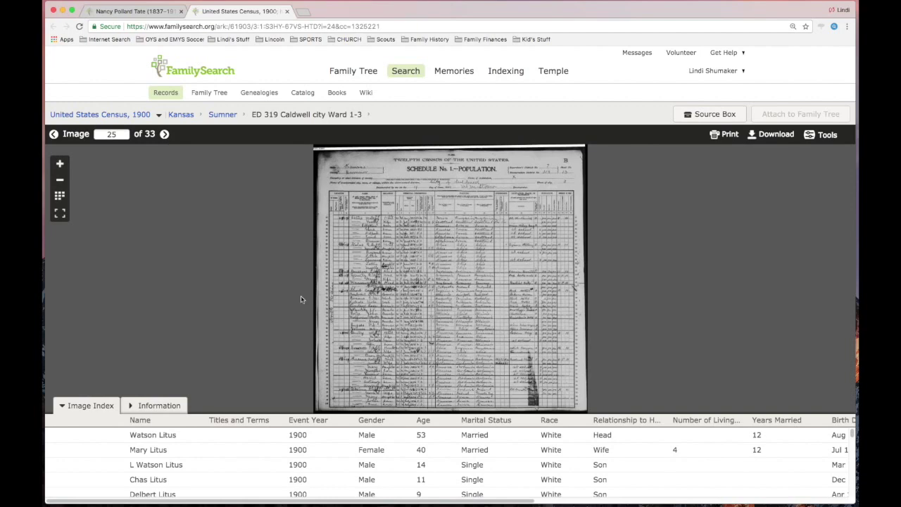
{"action": "left_click", "coordinate": [287, 12]}
{"action": "left_click", "coordinate": [551, 130]}
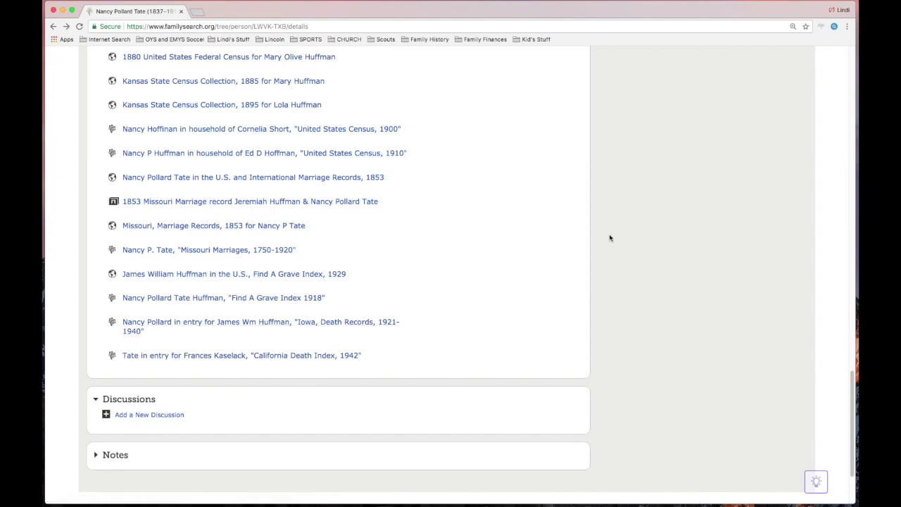
{"action": "scroll", "coordinate": [609, 238], "scroll_direction": "up", "scroll_amount": 15}
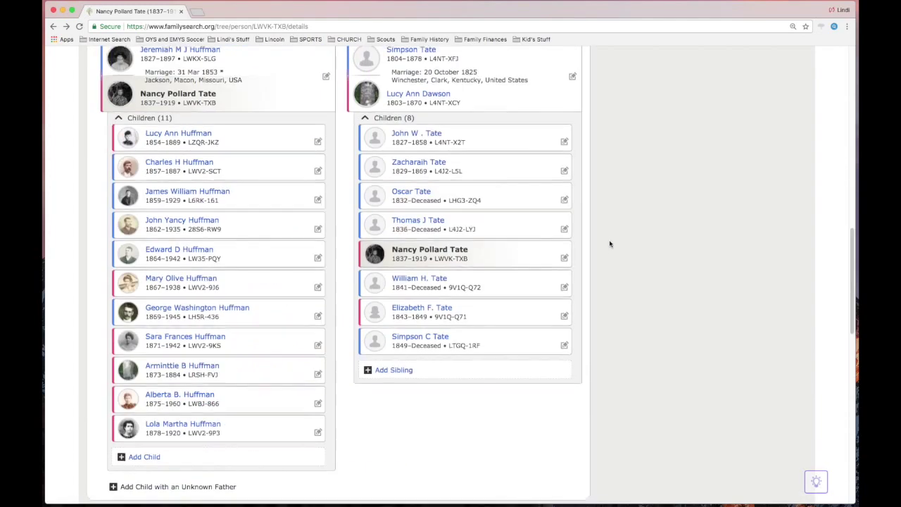
{"action": "scroll", "coordinate": [610, 243], "scroll_direction": "up", "scroll_amount": 8}
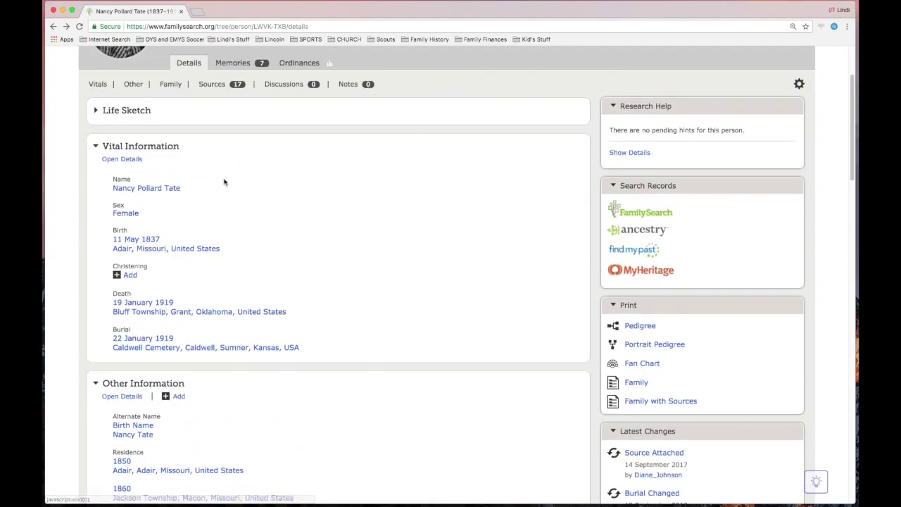